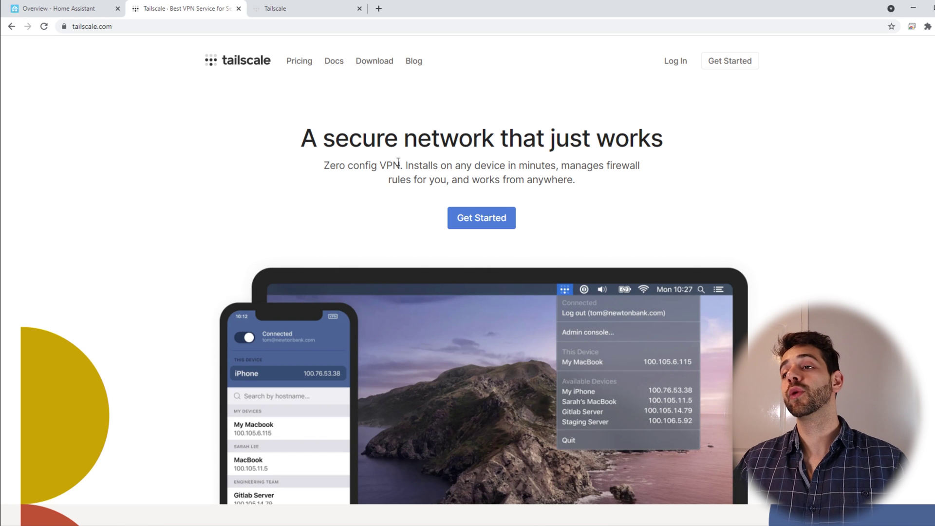
pyautogui.scroll(-5, 463, 199)
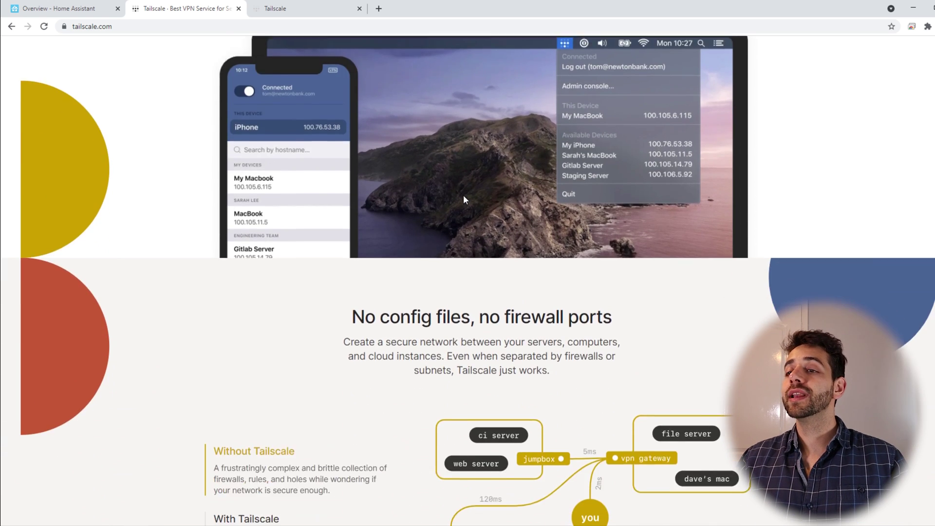
pyautogui.scroll(-5, 464, 200)
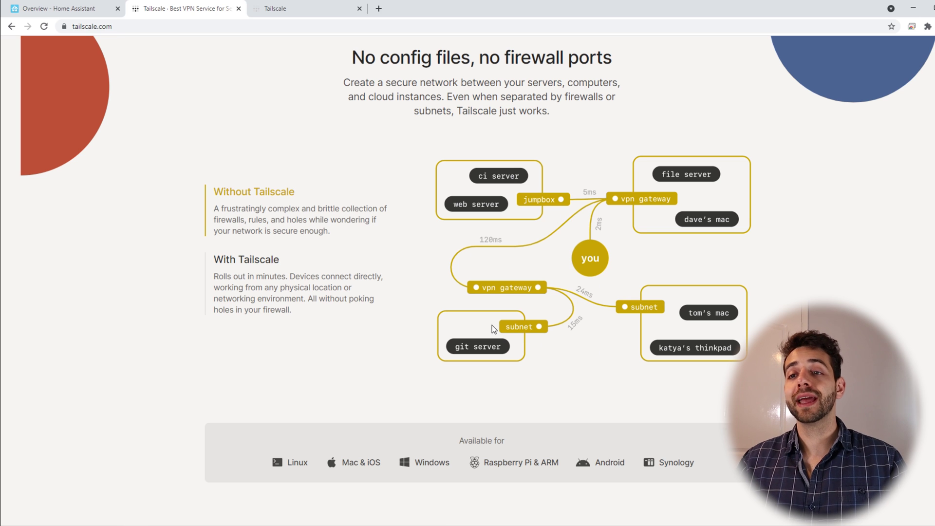
# Switch the homepage network diagram to 'With Tailscale' and scroll to the supported platforms list.
pyautogui.click(285, 288)
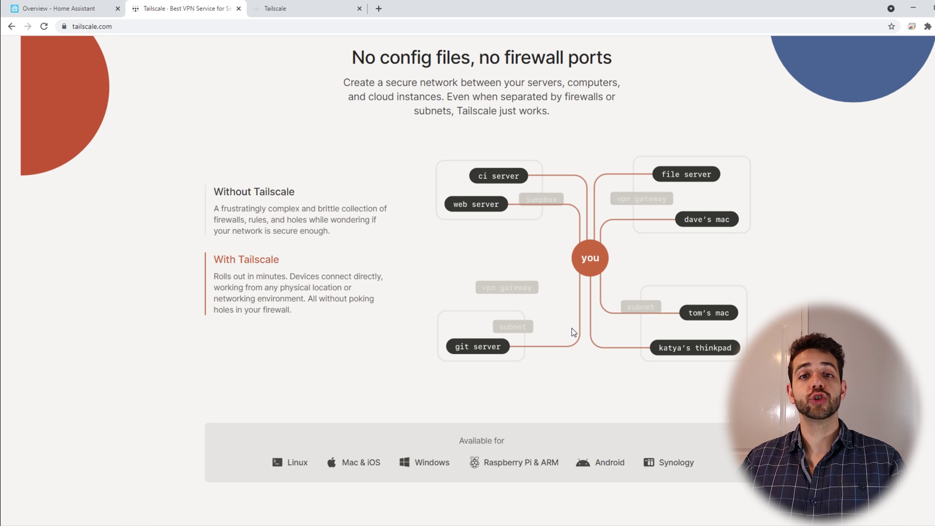
pyautogui.scroll(-1, 362, 382)
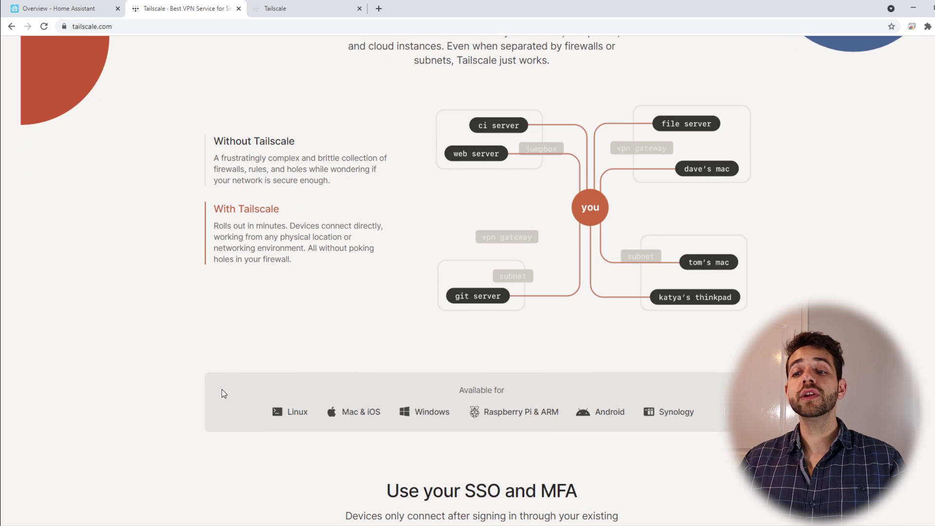
pyautogui.scroll(-1, 248, 376)
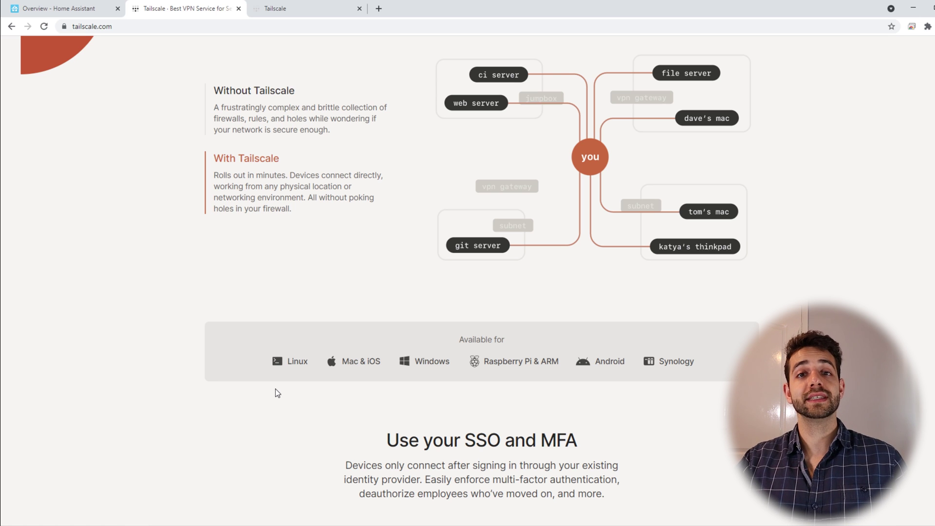
# From Supervisor's Add-on Store, open the Tailscale add-on under Community Add-ons.
pyautogui.click(72, 6)
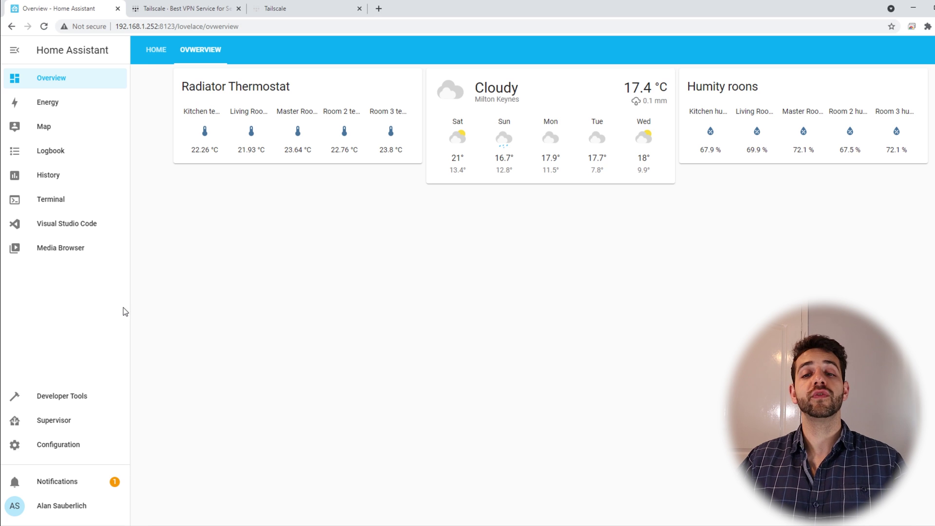
pyautogui.click(62, 425)
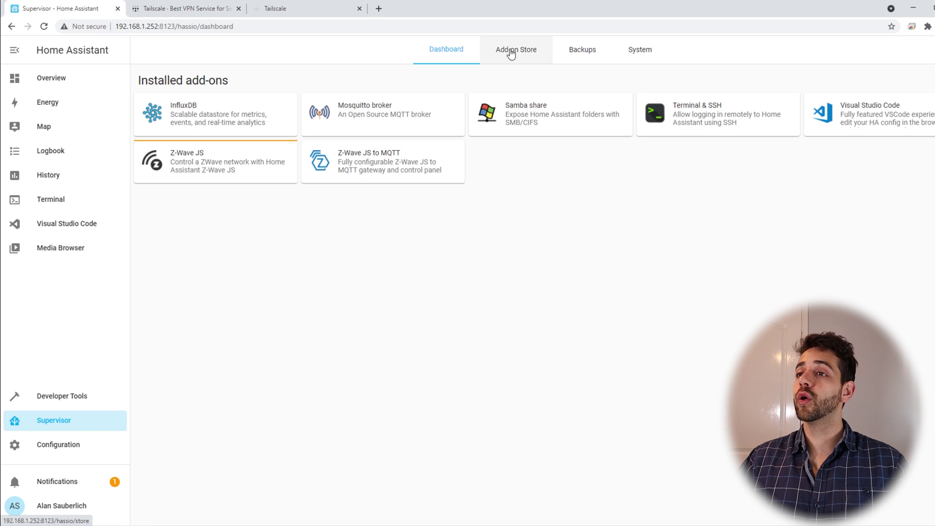
pyautogui.click(510, 53)
pyautogui.scroll(-1, 557, 320)
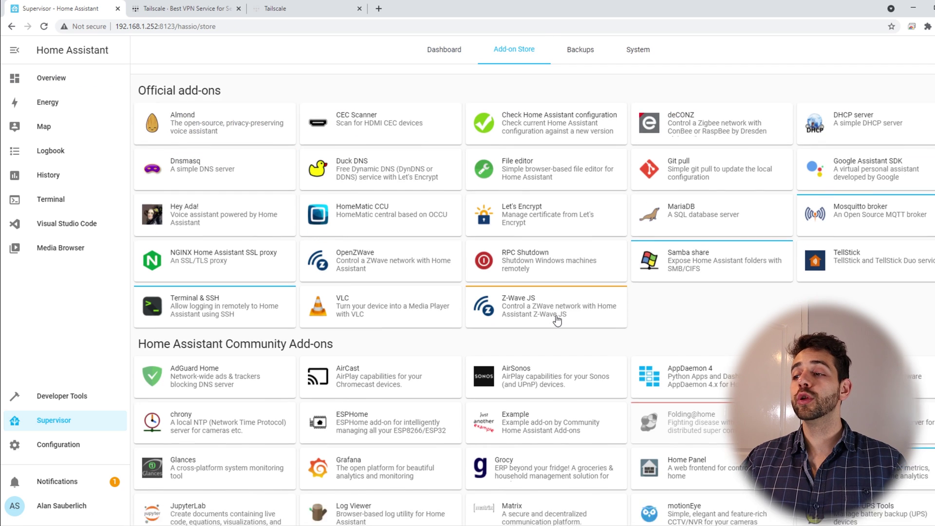
pyautogui.scroll(-4, 557, 320)
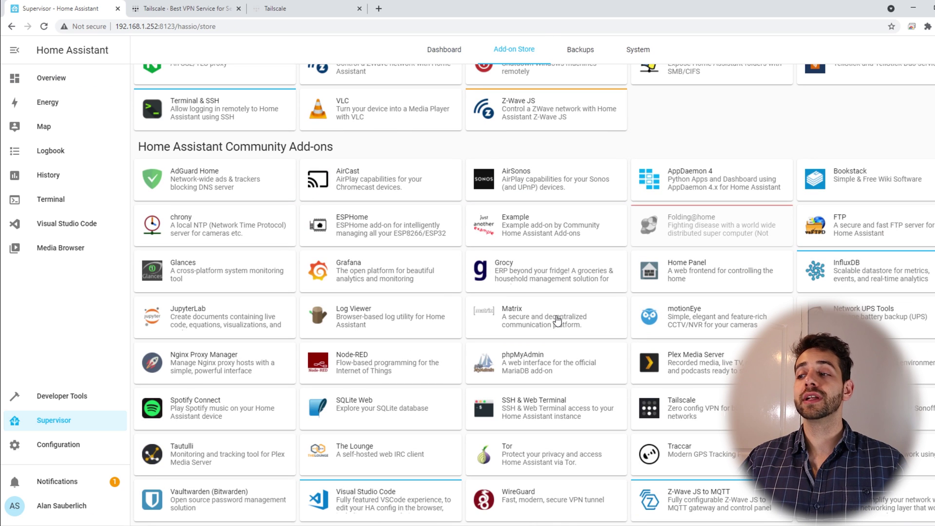
pyautogui.click(726, 428)
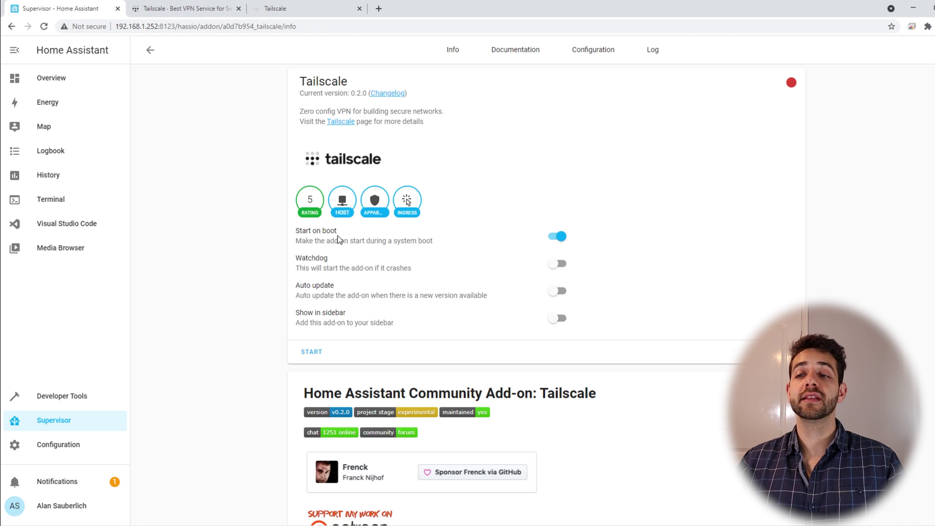
pyautogui.click(150, 50)
pyautogui.click(516, 50)
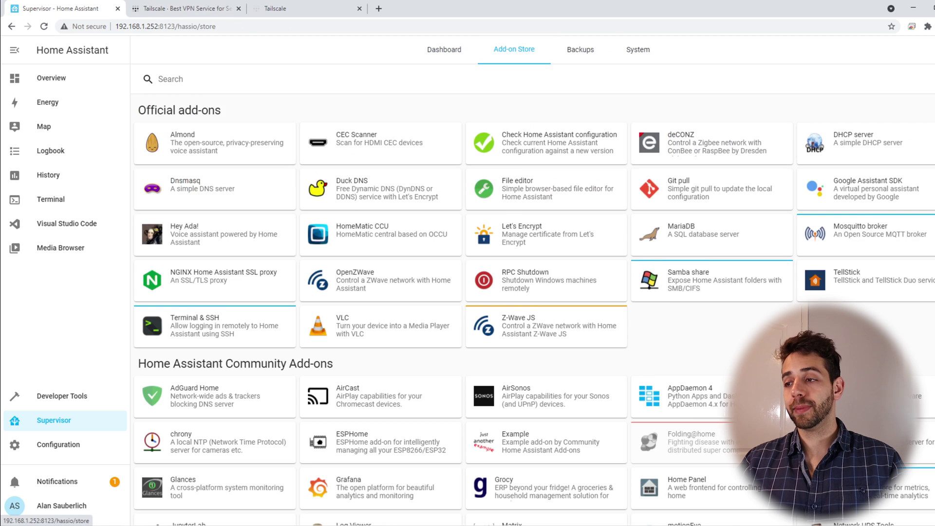
pyautogui.scroll(-5, 533, 293)
pyautogui.click(877, 509)
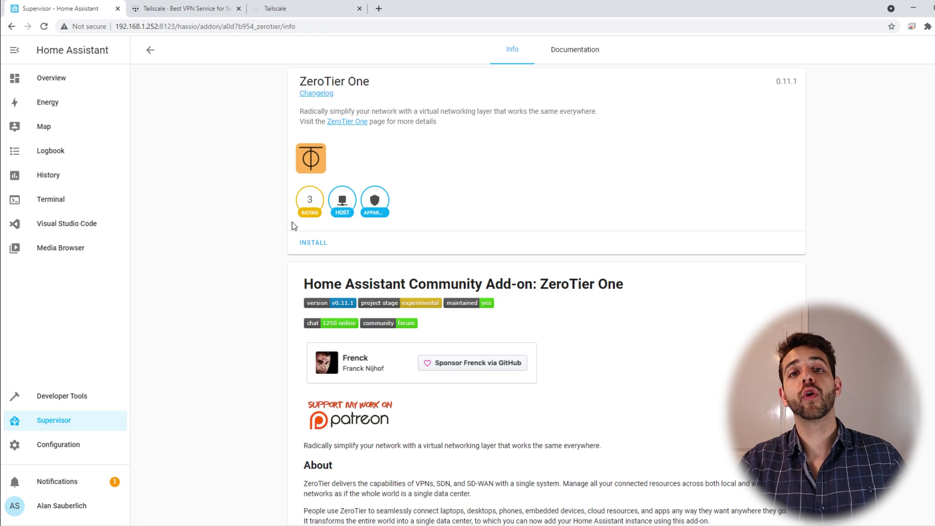
pyautogui.click(152, 52)
pyautogui.scroll(-4, 702, 380)
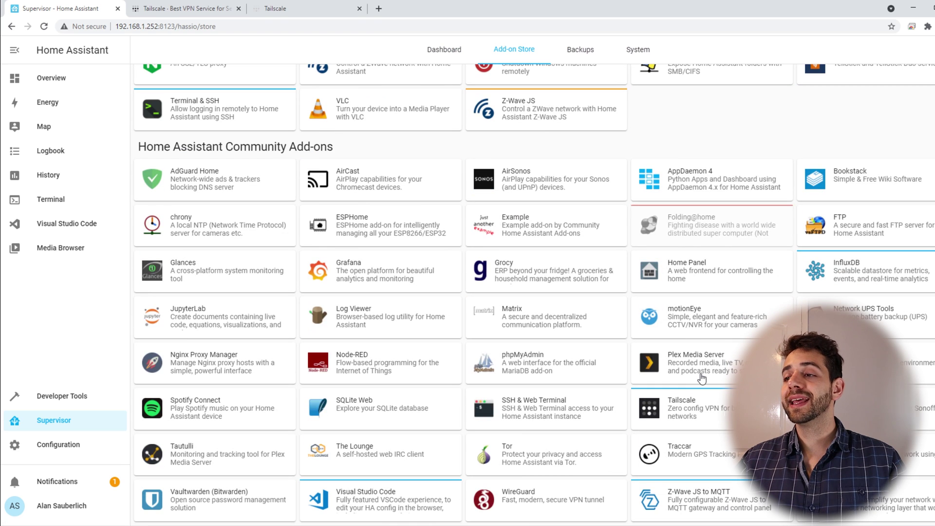
pyautogui.click(700, 409)
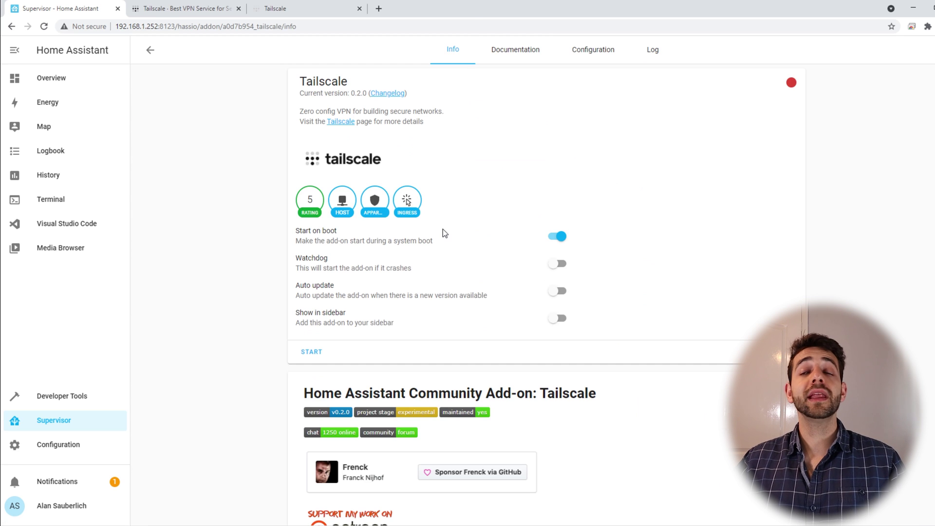
# Open the add-on's Documentation and highlight the free personal use, 20-device limit and sign-up notes.
pyautogui.click(517, 54)
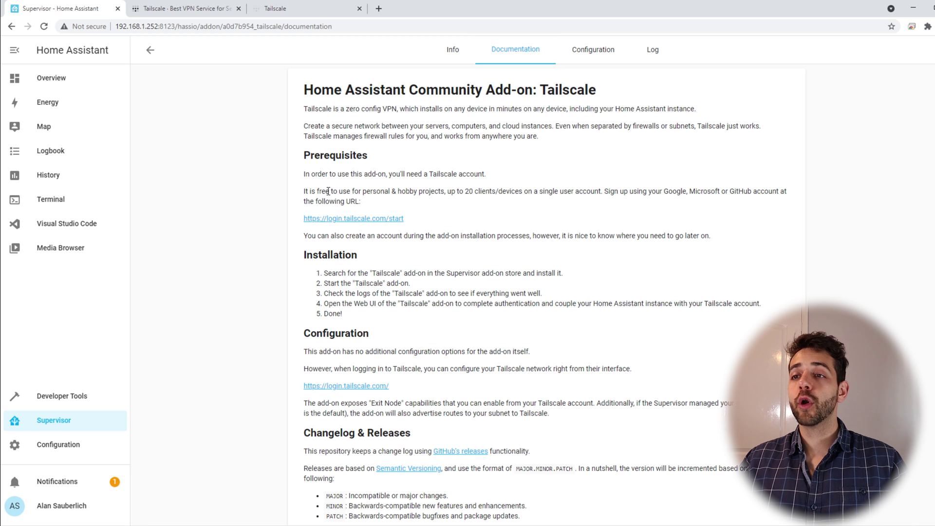
pyautogui.moveTo(328, 191); pyautogui.dragTo(372, 191)
pyautogui.moveTo(457, 191); pyautogui.dragTo(621, 192)
pyautogui.click(587, 185)
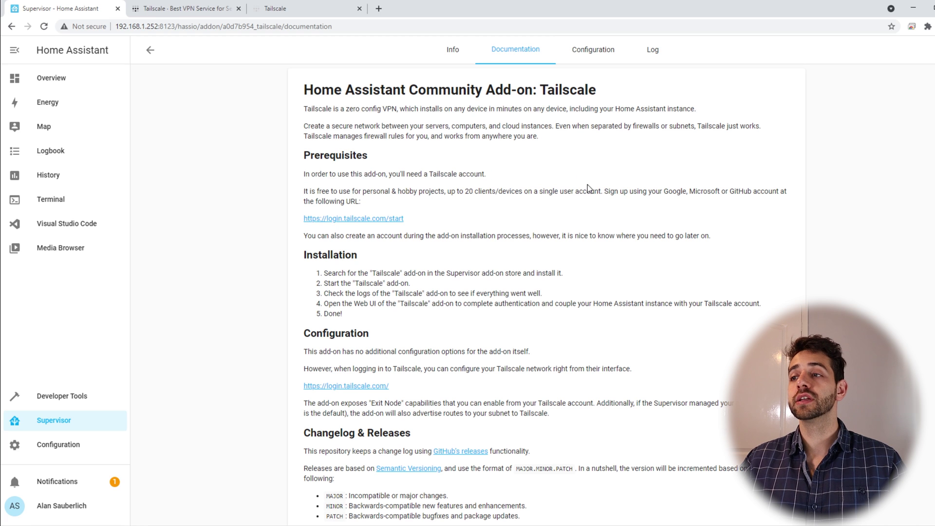
pyautogui.moveTo(363, 202); pyautogui.dragTo(814, 193)
pyautogui.click(515, 291)
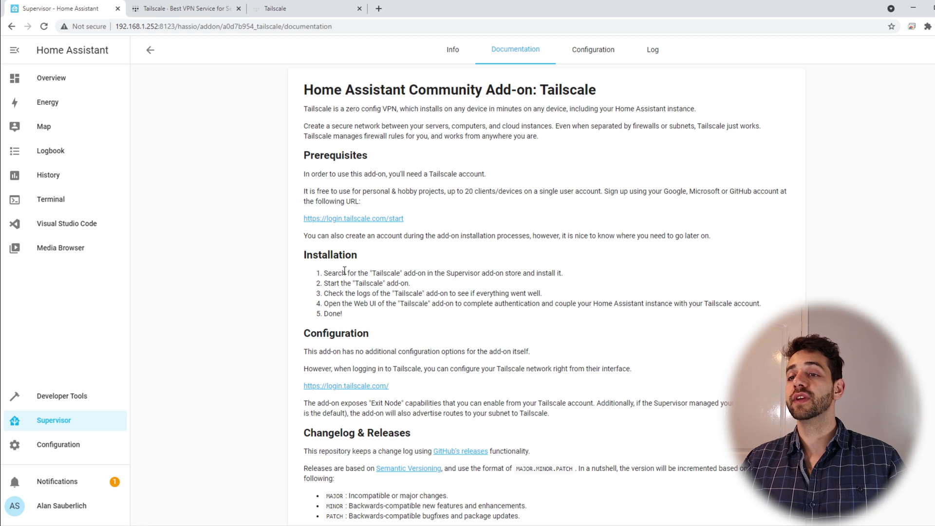
# Highlight installation steps 1–4, from starting the add-on to coupling the account via Web UI.
pyautogui.moveTo(337, 274); pyautogui.dragTo(562, 276)
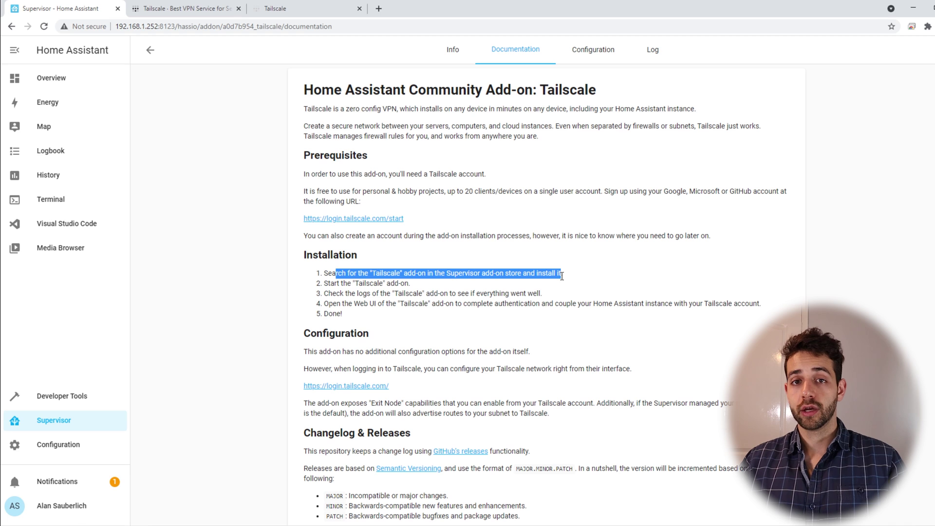
pyautogui.moveTo(324, 284); pyautogui.dragTo(417, 287)
pyautogui.moveTo(325, 293)
pyautogui.mouseDown()
pyautogui.moveTo(422, 293)
pyautogui.moveTo(333, 294)
pyautogui.mouseUp()
pyautogui.moveTo(453, 291); pyautogui.dragTo(541, 293)
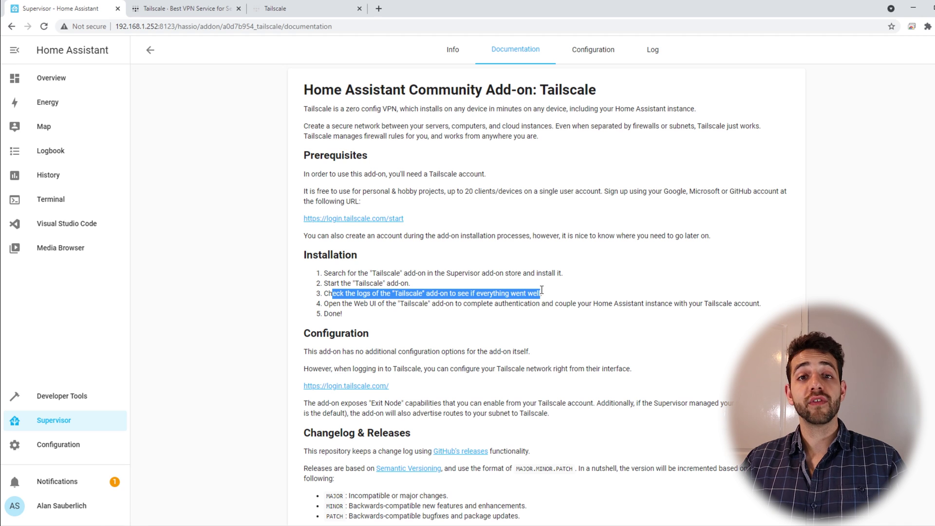
pyautogui.moveTo(328, 303); pyautogui.dragTo(428, 303)
pyautogui.moveTo(520, 293); pyautogui.dragTo(542, 293)
pyautogui.moveTo(726, 302); pyautogui.dragTo(757, 307)
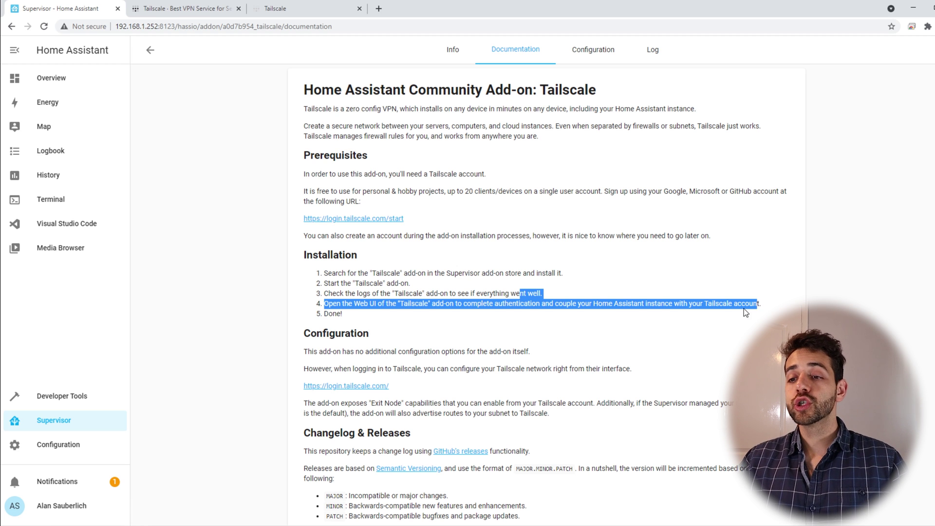
pyautogui.scroll(-7, 573, 369)
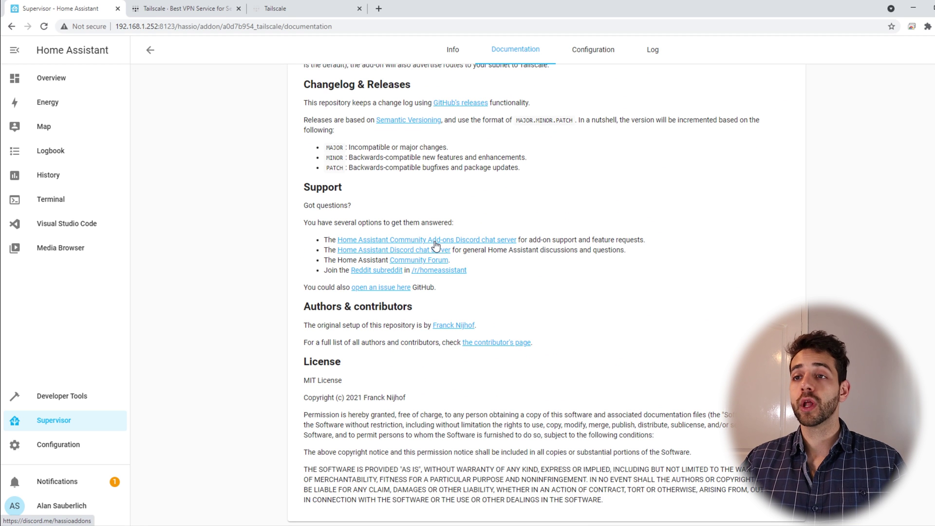
pyautogui.scroll(7, 435, 219)
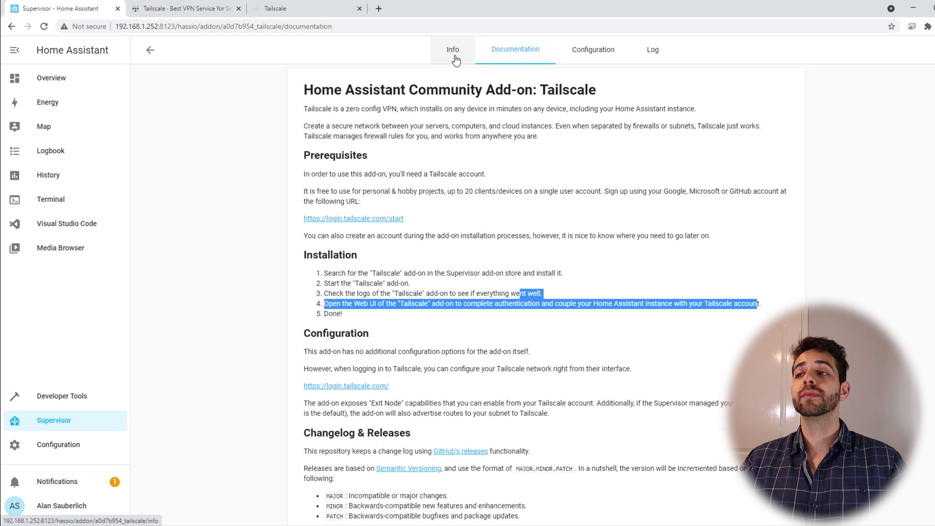
# Start the Tailscale add-on, confirm the log shows services done, then return to Info.
pyautogui.click(455, 56)
pyautogui.click(314, 351)
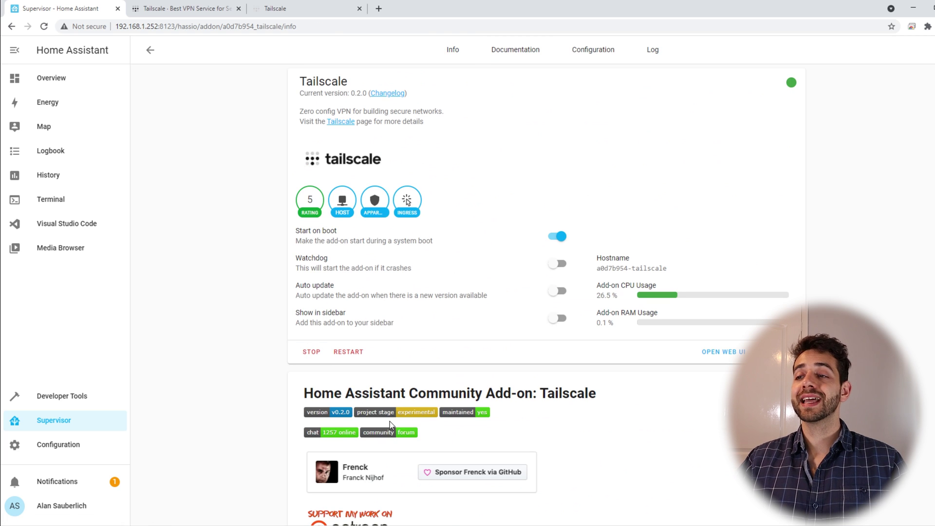
pyautogui.click(653, 50)
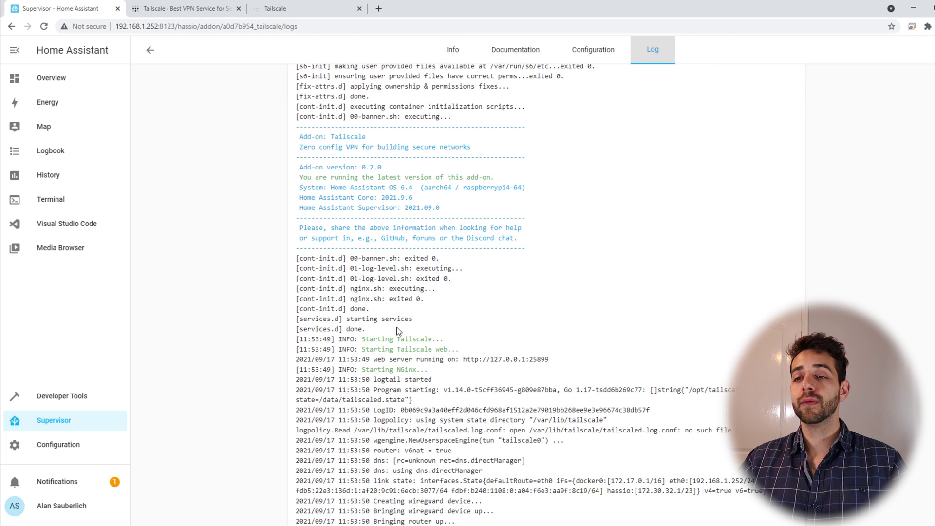
pyautogui.moveTo(366, 332); pyautogui.dragTo(250, 326)
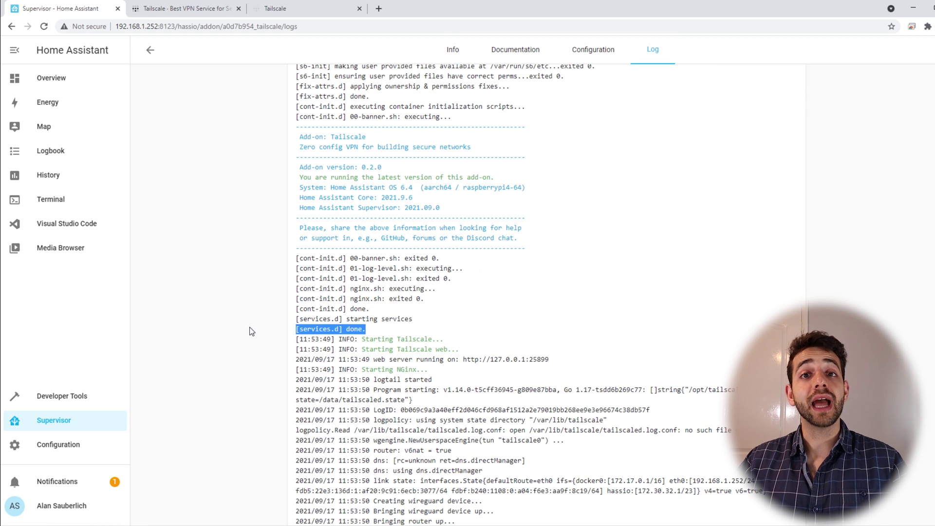
pyautogui.click(451, 51)
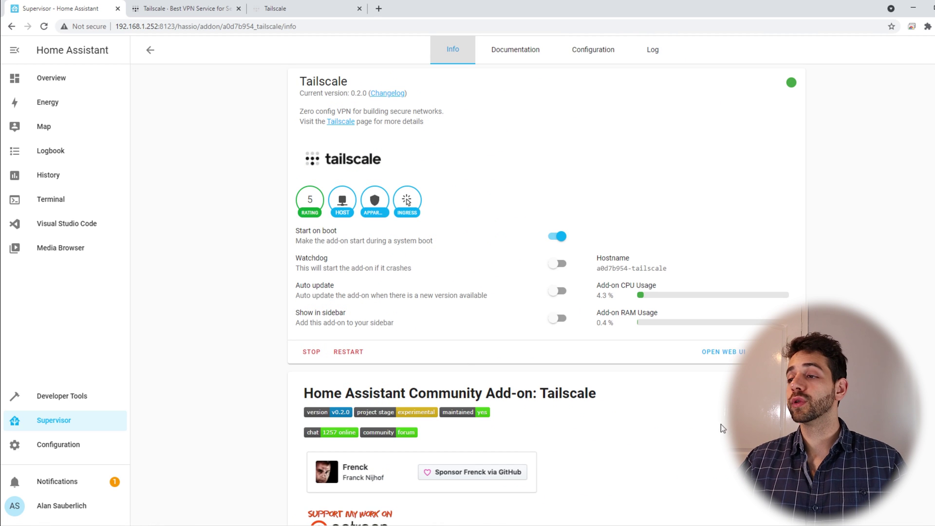
# Log in to Tailscale from the add-on's Web UI using the Google account, then close the success page.
pyautogui.click(724, 353)
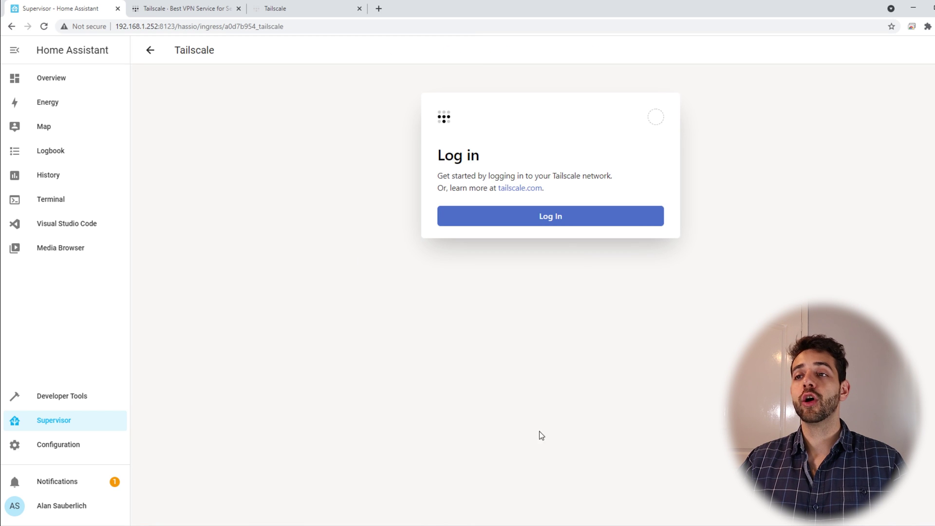
pyautogui.click(558, 218)
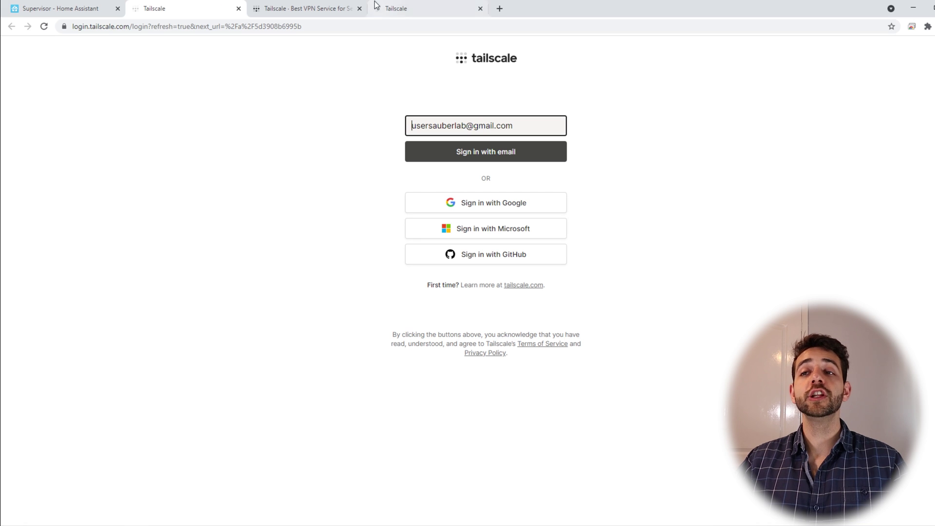
pyautogui.click(540, 152)
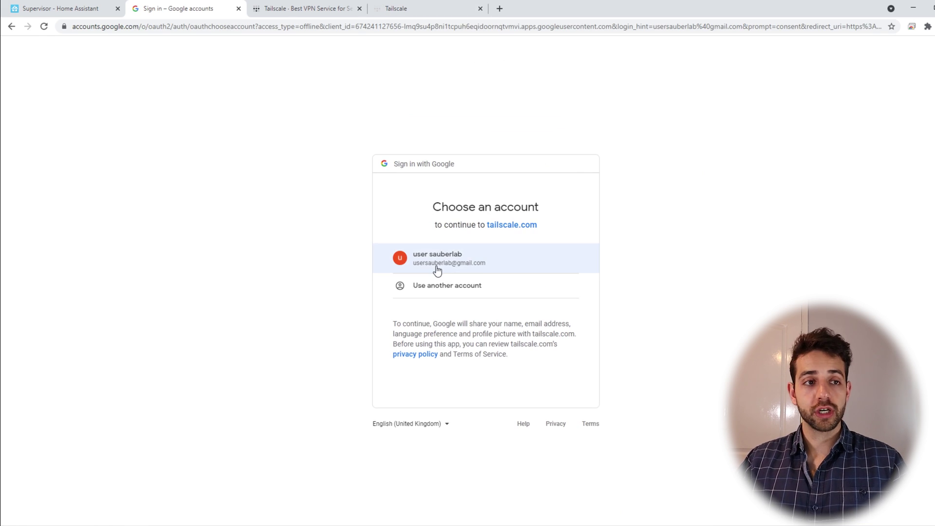
pyautogui.click(438, 269)
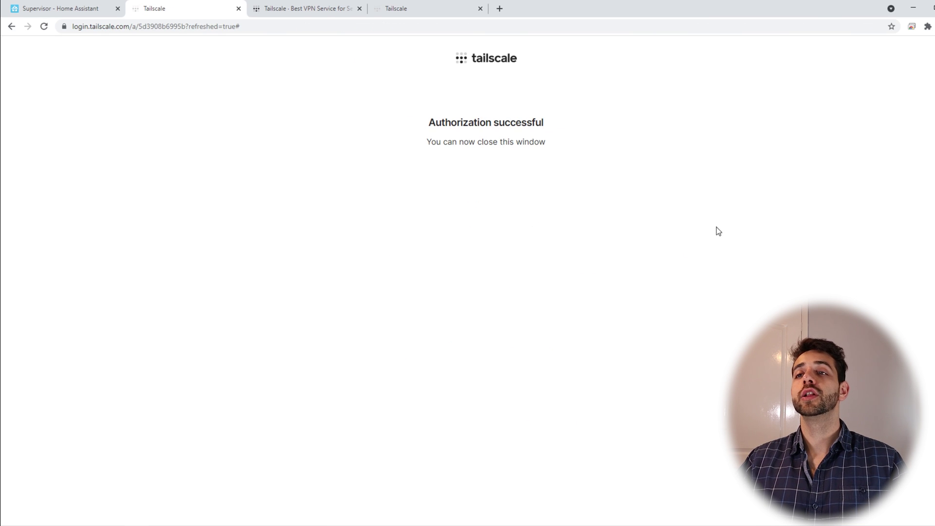
pyautogui.click(239, 9)
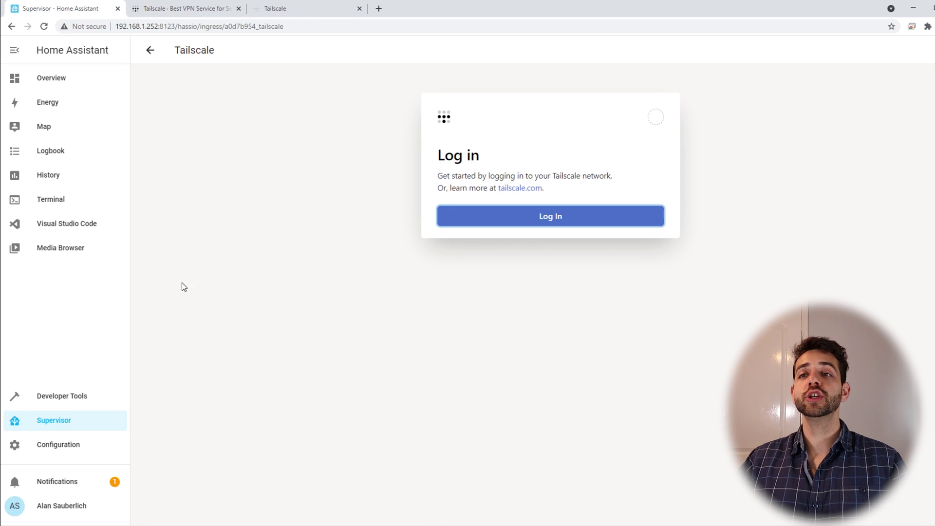
pyautogui.click(174, 9)
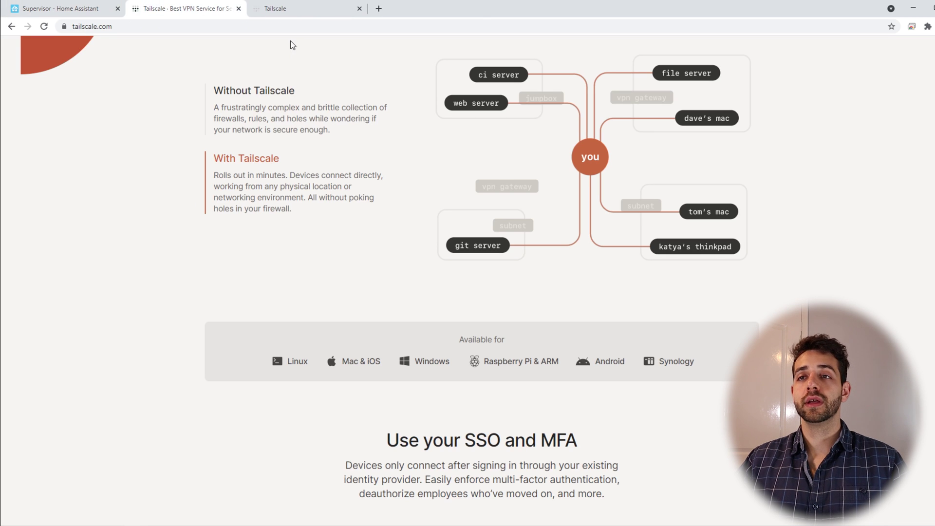
# Check the admin console Machines page lists homeassistant as connected.
pyautogui.click(288, 11)
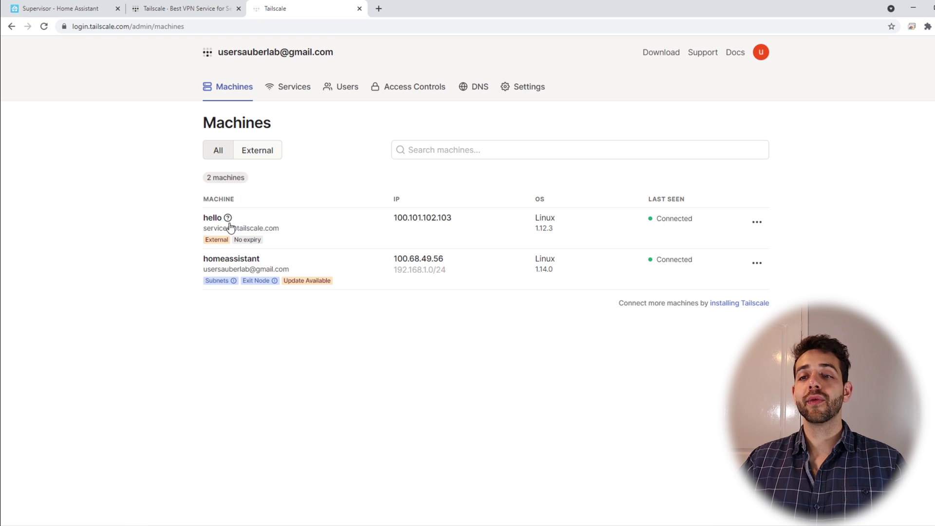
pyautogui.moveTo(190, 273); pyautogui.dragTo(495, 281)
pyautogui.click(502, 269)
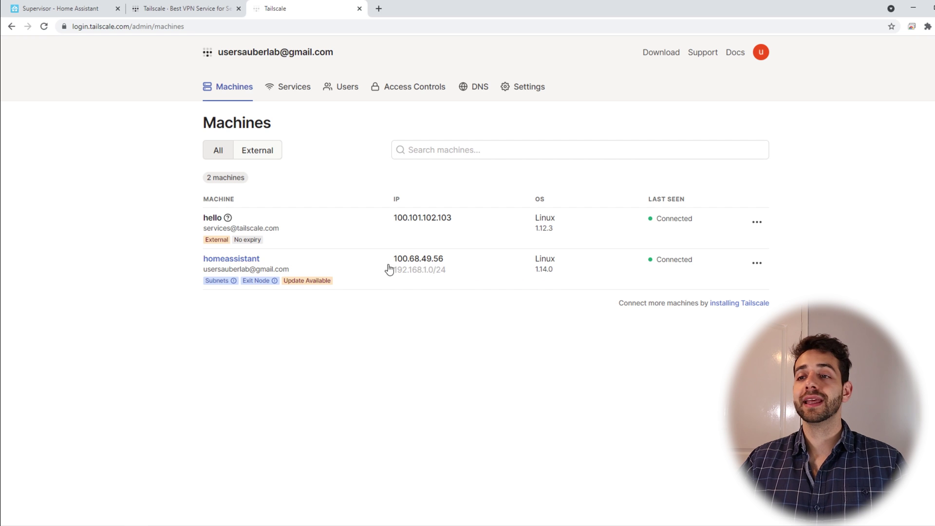
pyautogui.moveTo(434, 263)
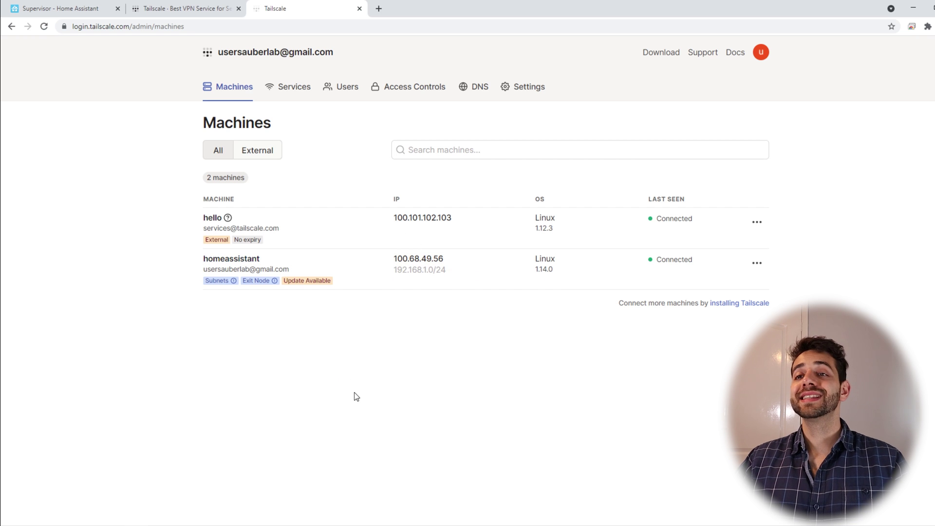
pyautogui.moveTo(400, 257)
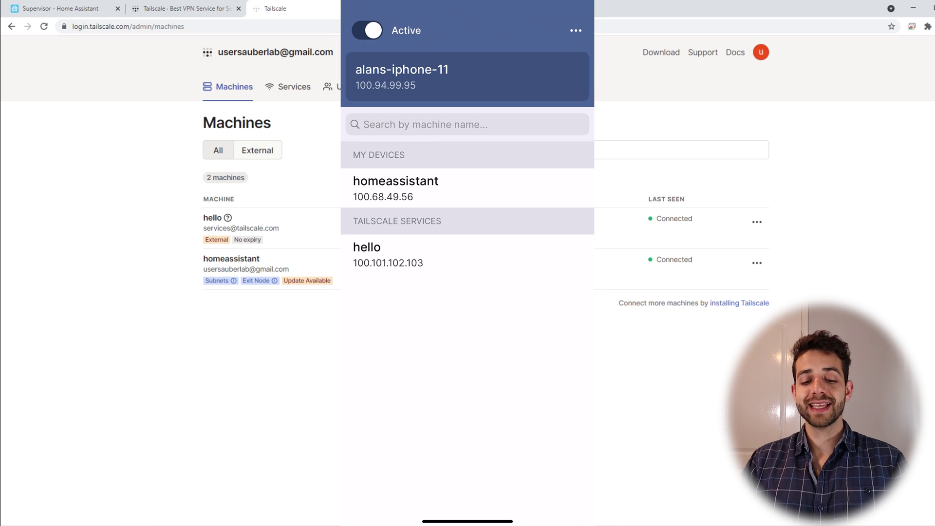
# Reload the Machines page so the iPhone appears as the third connected machine.
pyautogui.click(44, 27)
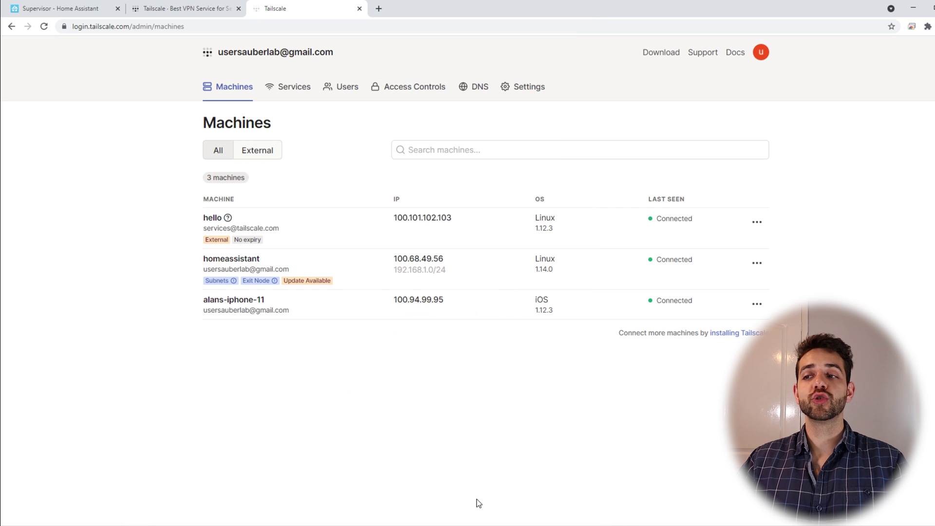
pyautogui.moveTo(675, 302); pyautogui.dragTo(693, 302)
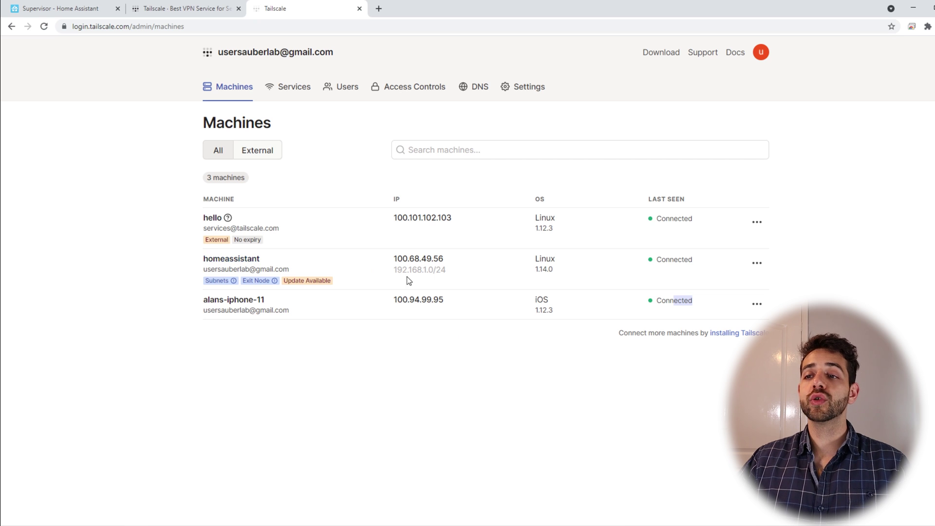
pyautogui.moveTo(417, 272)
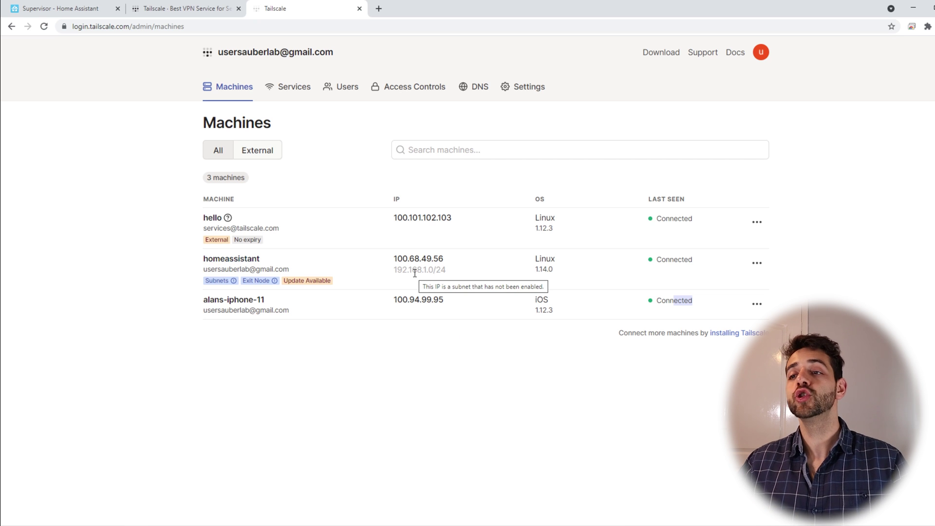